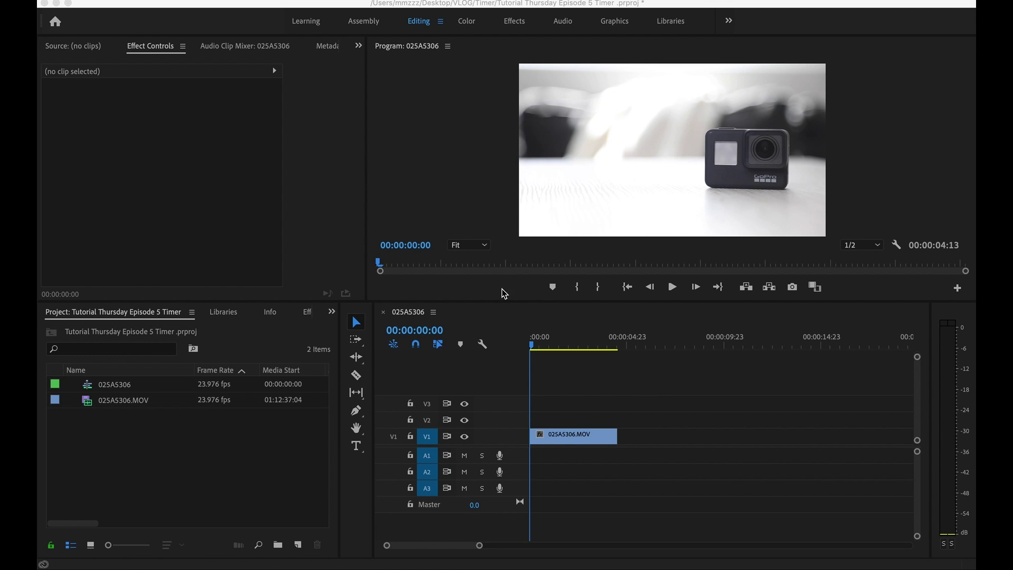
Step: Scrub through 025A5306.MOV on the timeline to preview it
click(537, 351)
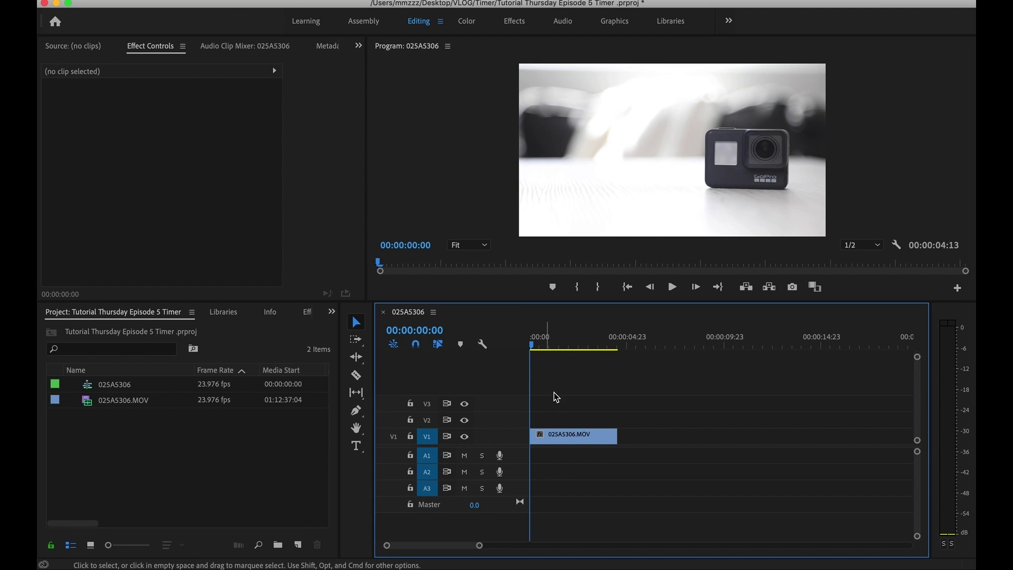
click(535, 349)
mouse_move(535, 348)
mouse_down()
mouse_move(606, 351)
mouse_move(529, 350)
mouse_up()
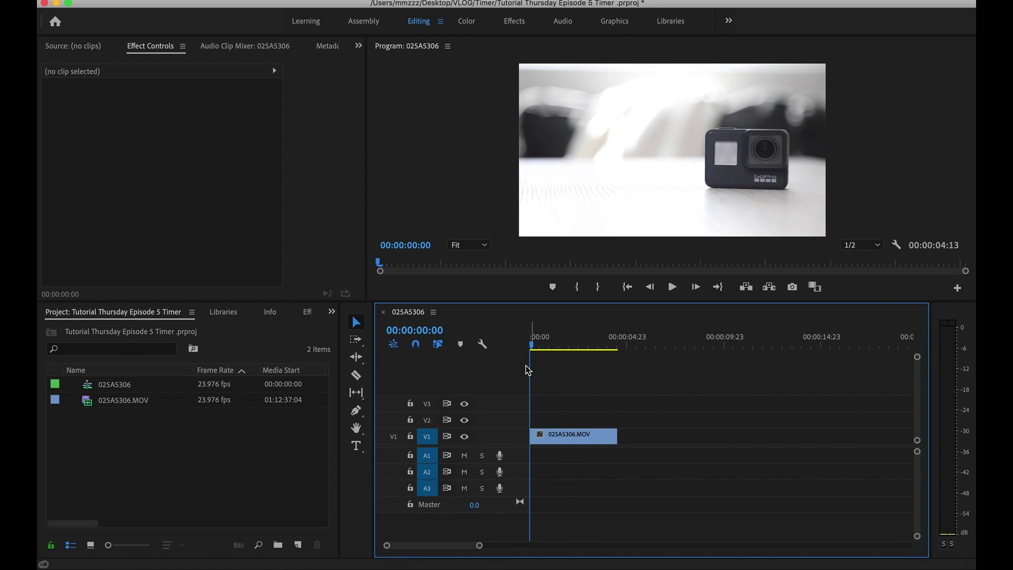
Step: Create a 1920×1080 Transparent Video, place it on V2, and trim it to end with 025A5306.MOV
click(299, 546)
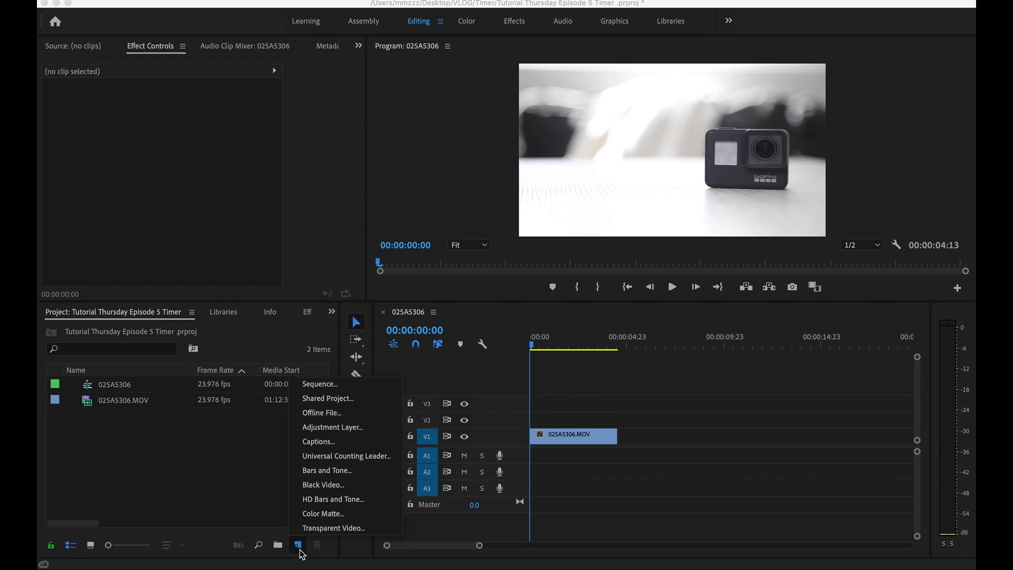
click(335, 529)
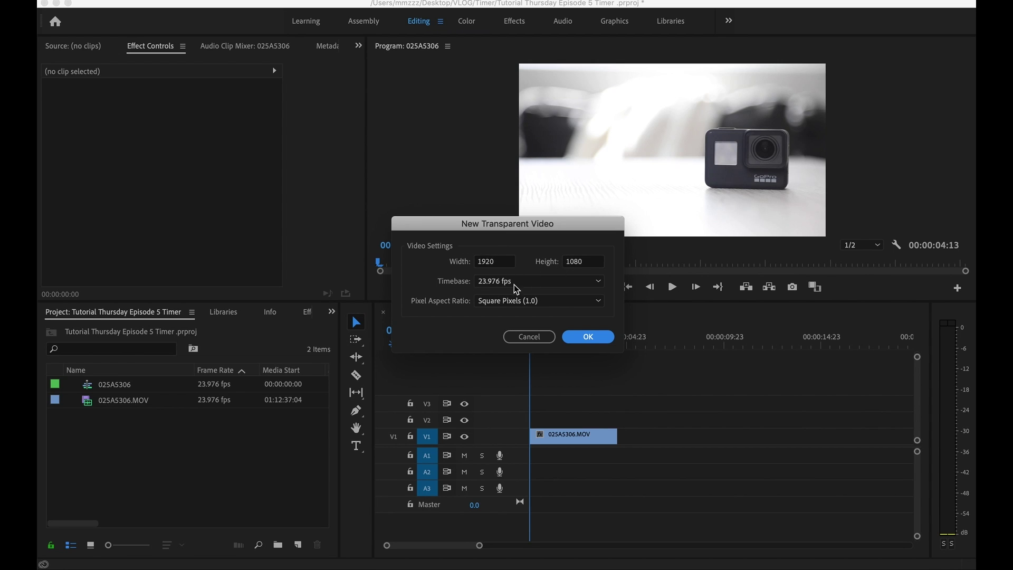
click(587, 338)
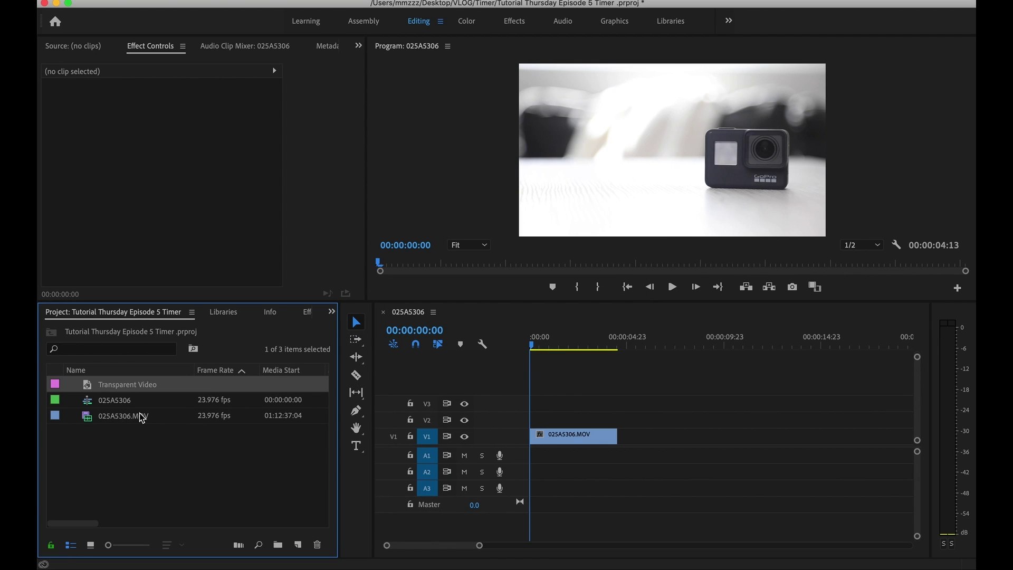
drag(116, 387, 533, 420)
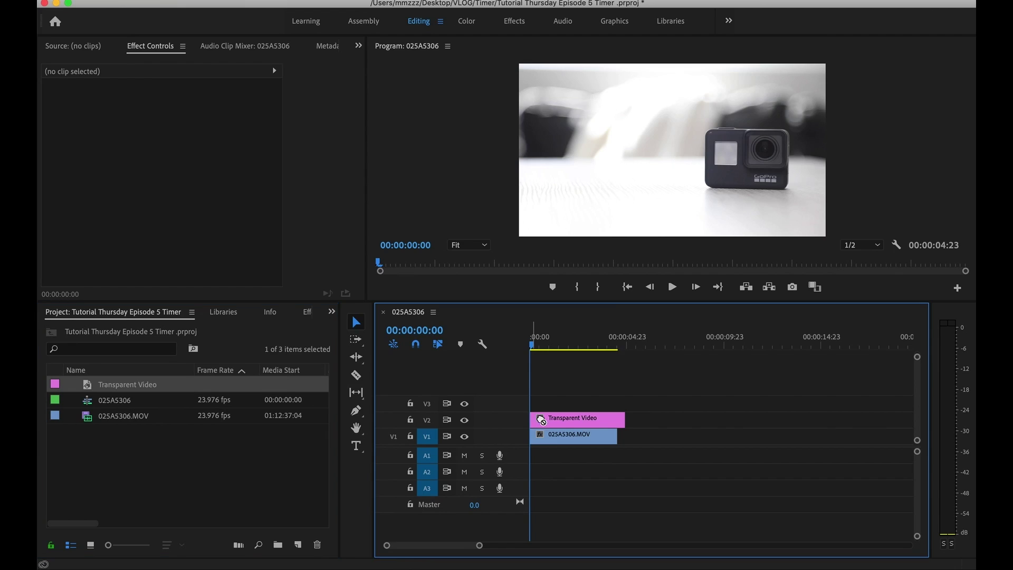
drag(624, 419, 618, 422)
Step: Search the Effects panel for 'time' and apply Video > Timecode to the Transparent Video clip
click(308, 317)
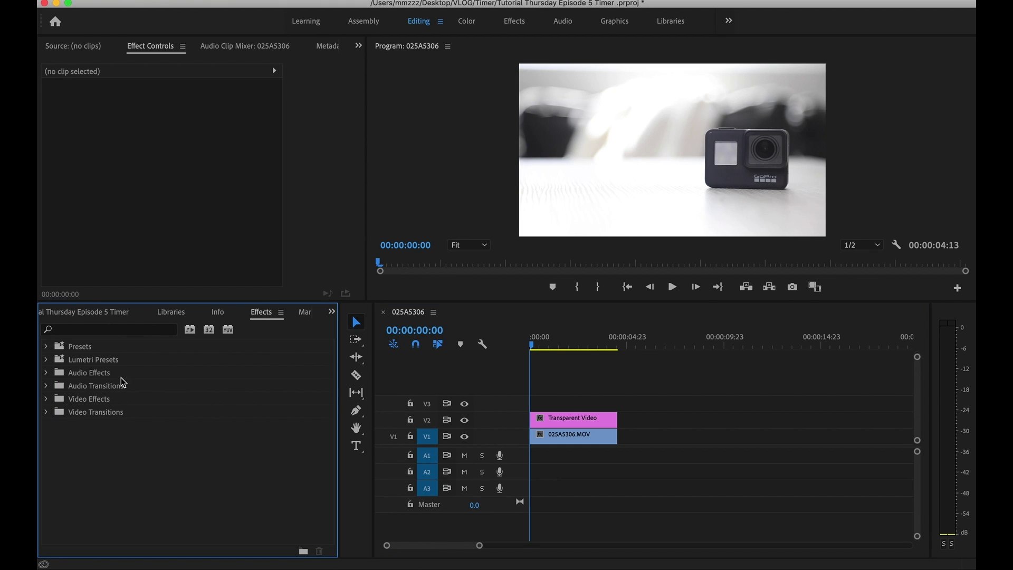
click(114, 331)
text(time)
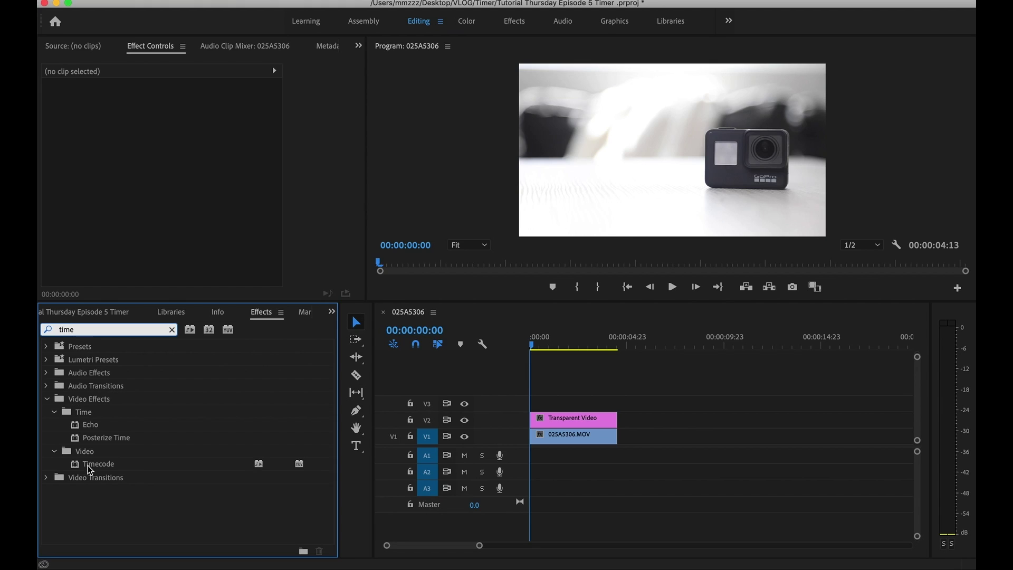
drag(92, 466, 600, 418)
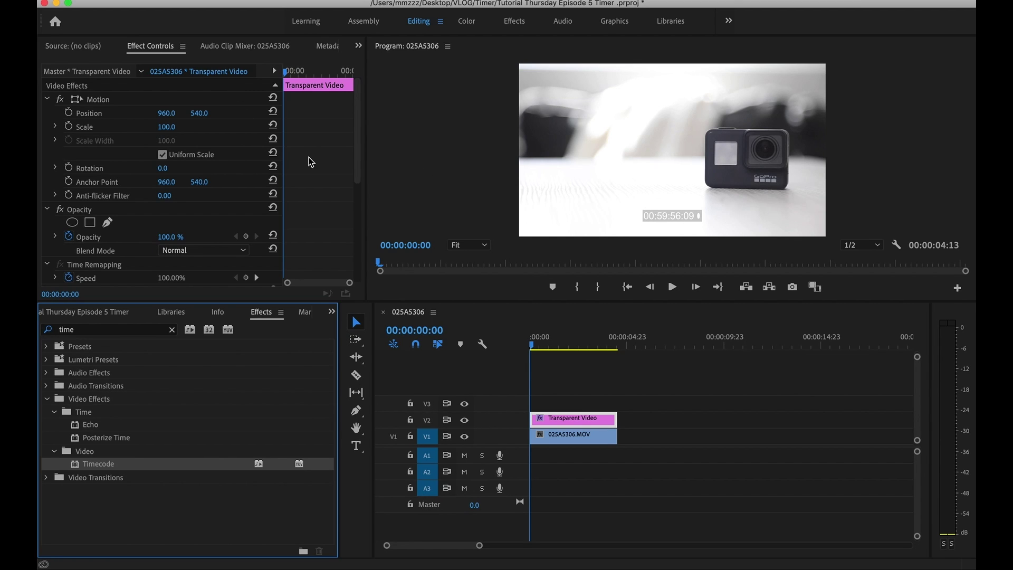
Step: Turn off Field Symbol, move the timecode to 953.9, 73.6 at the top, and size it 24%
scroll(310, 161, down, 6)
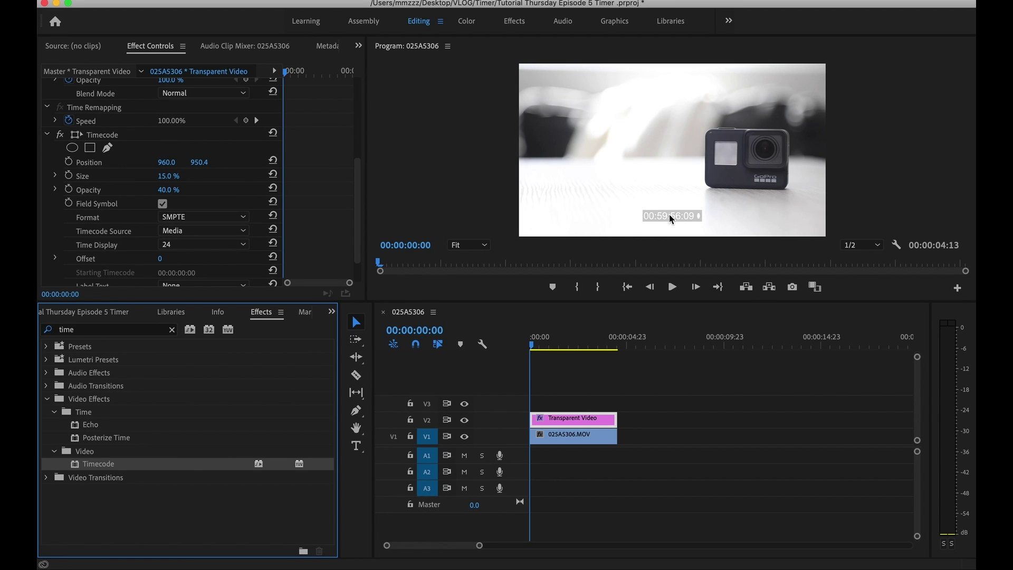
click(163, 206)
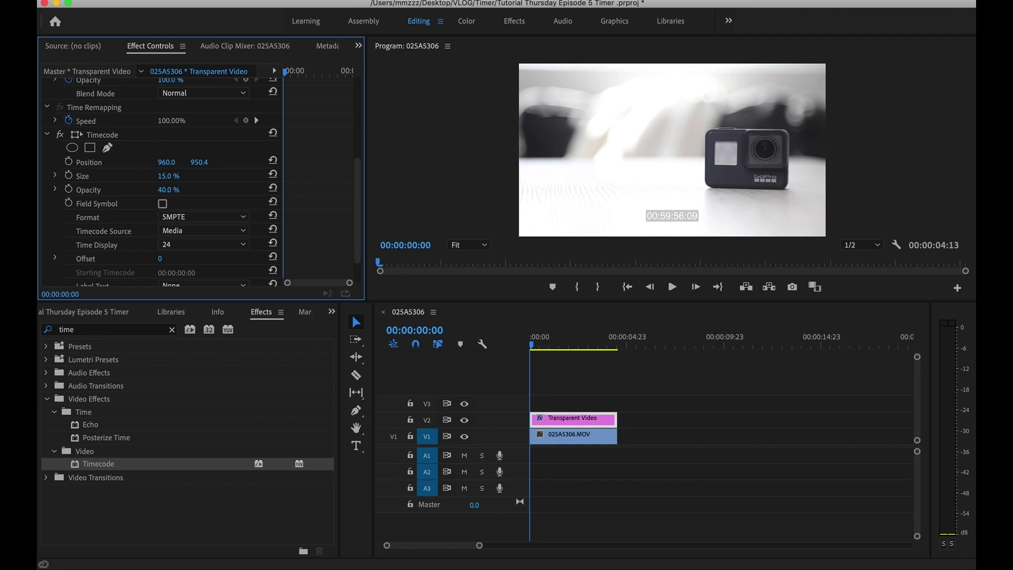
drag(167, 162, 218, 162)
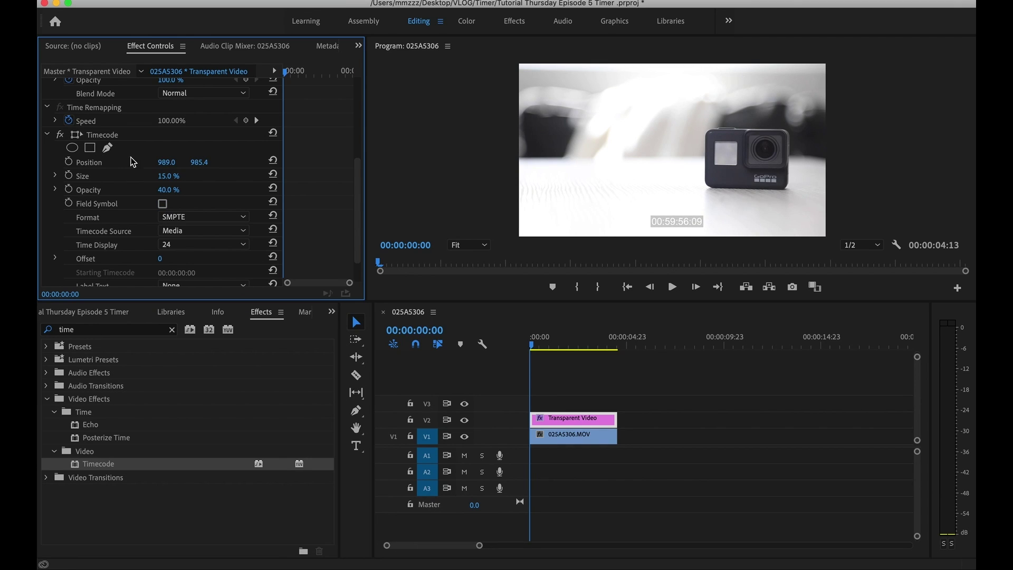
click(112, 136)
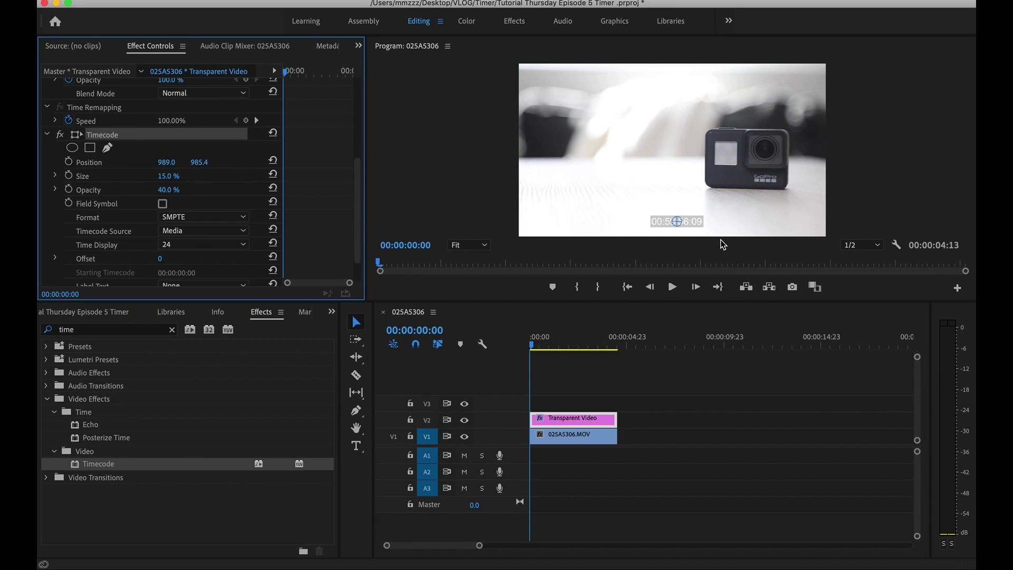
drag(677, 223, 673, 79)
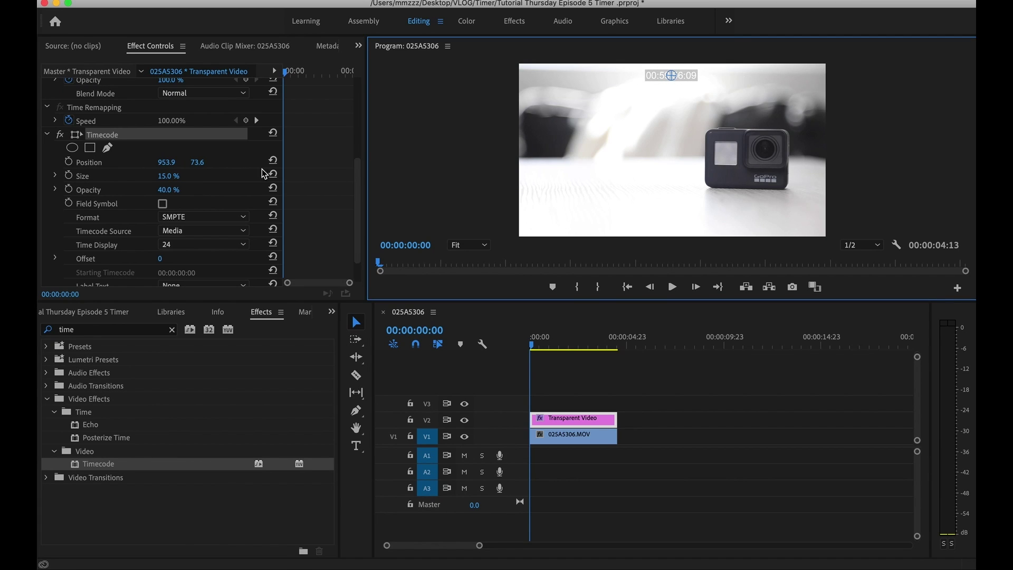
drag(175, 180, 177, 192)
Step: Set the timecode overlay's opacity to 50%
click(177, 192)
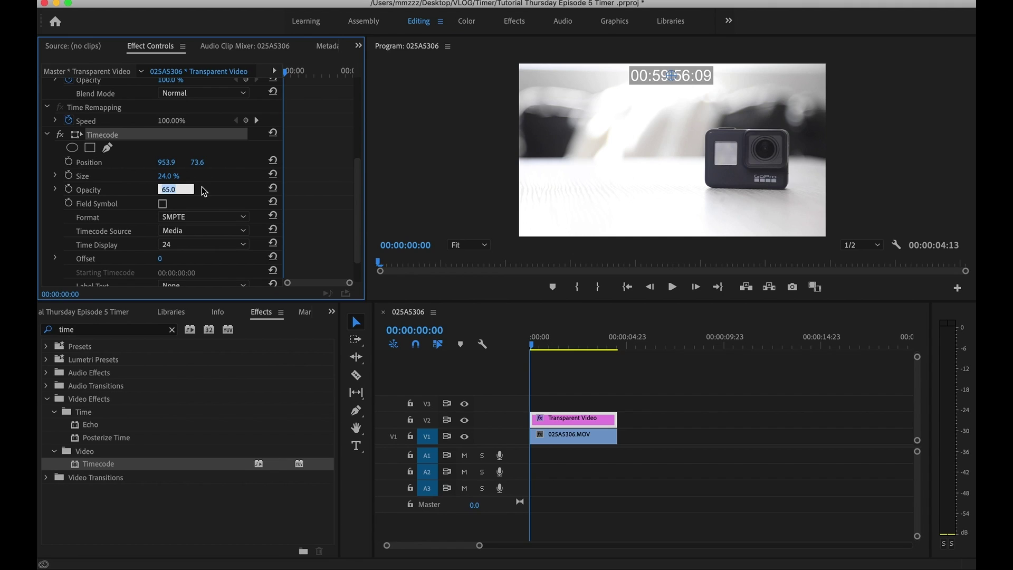
text(50)
key(Return)
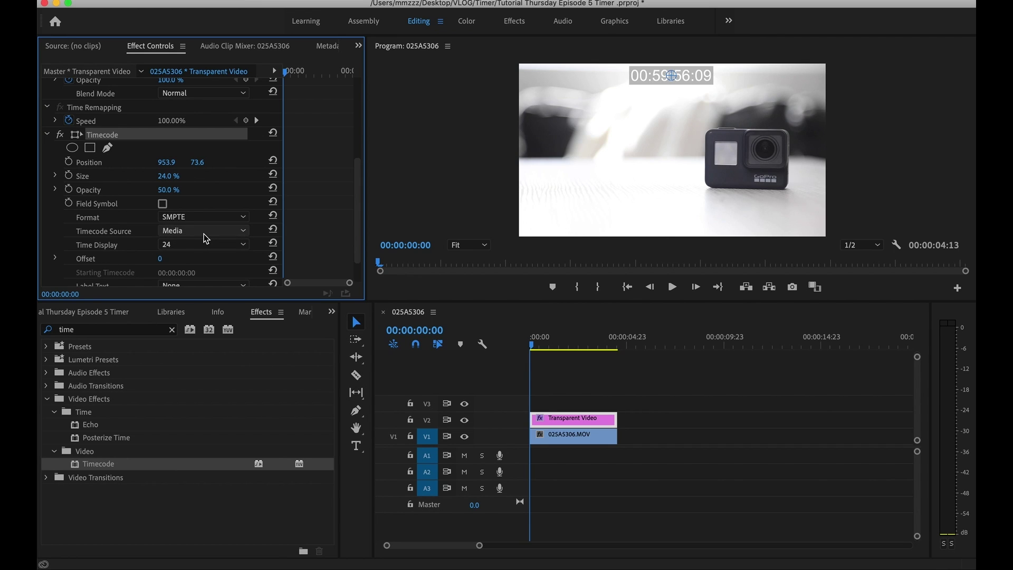
Step: Make the timecode count from 00:00:00:00 and keep Time Display at 24 fps
click(205, 232)
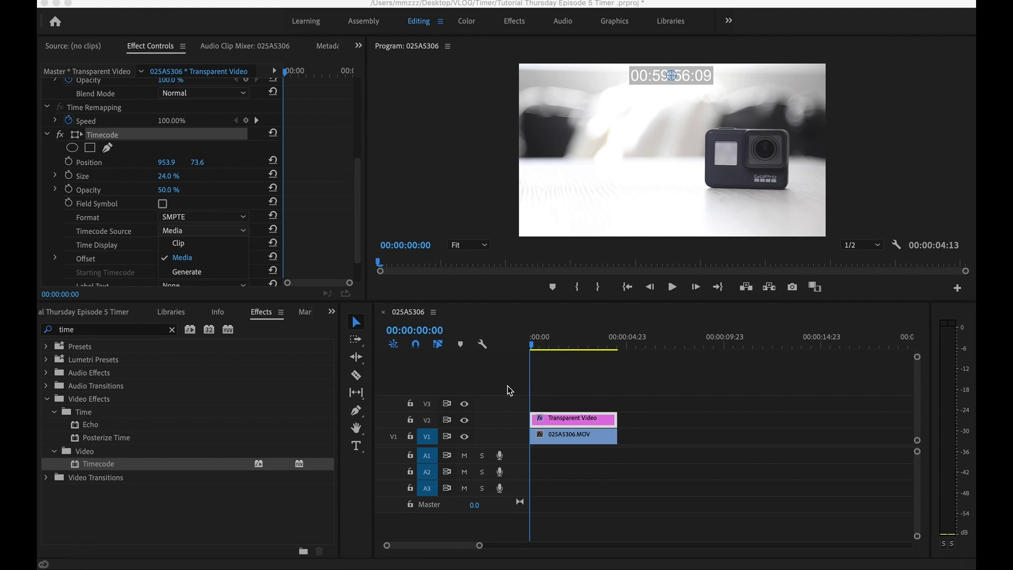
click(211, 277)
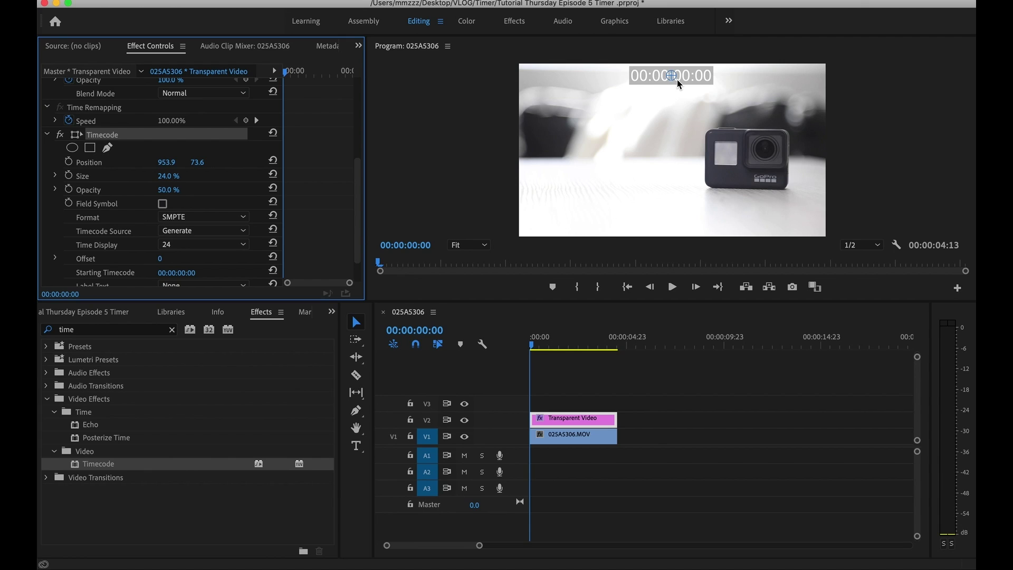
click(538, 346)
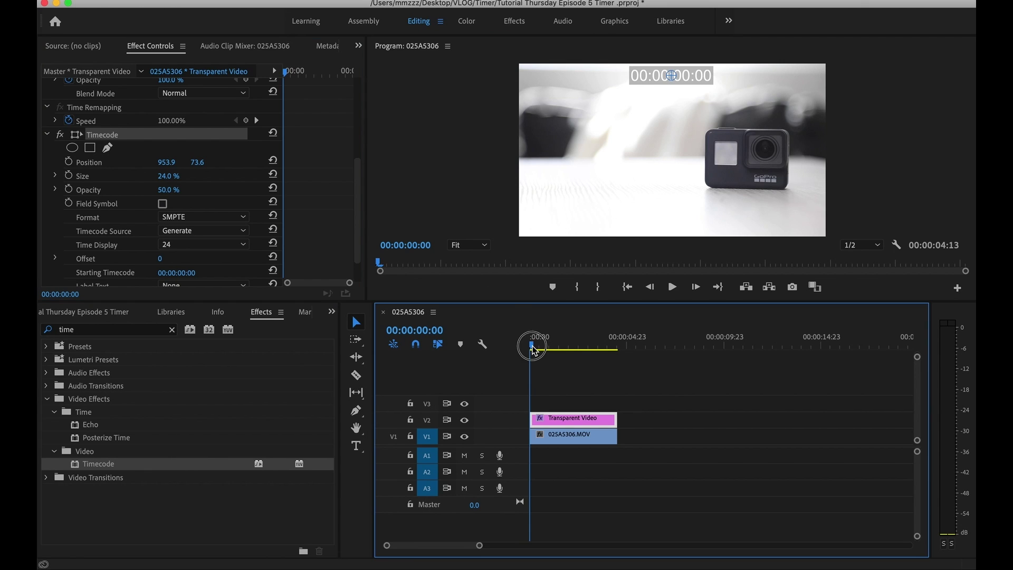
drag(546, 350, 517, 351)
click(214, 247)
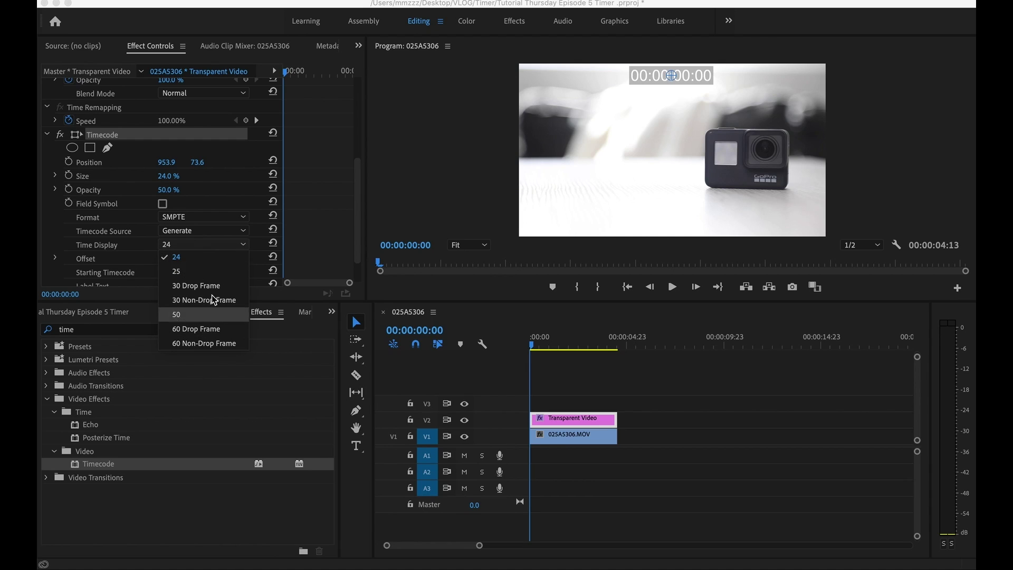
click(215, 256)
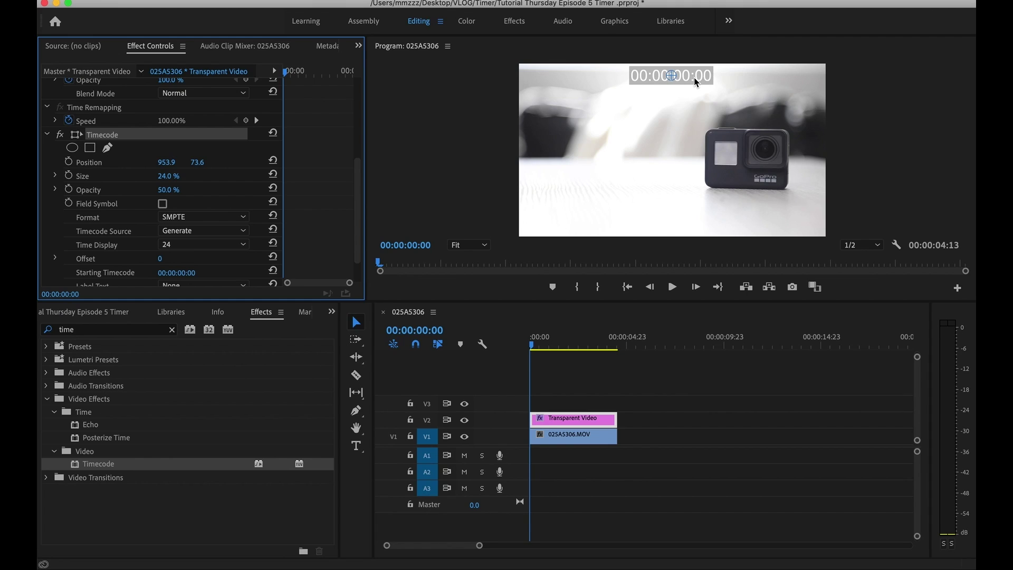
Step: Search Effects for 'crop' and apply the Crop effect to the Transparent Video
click(582, 425)
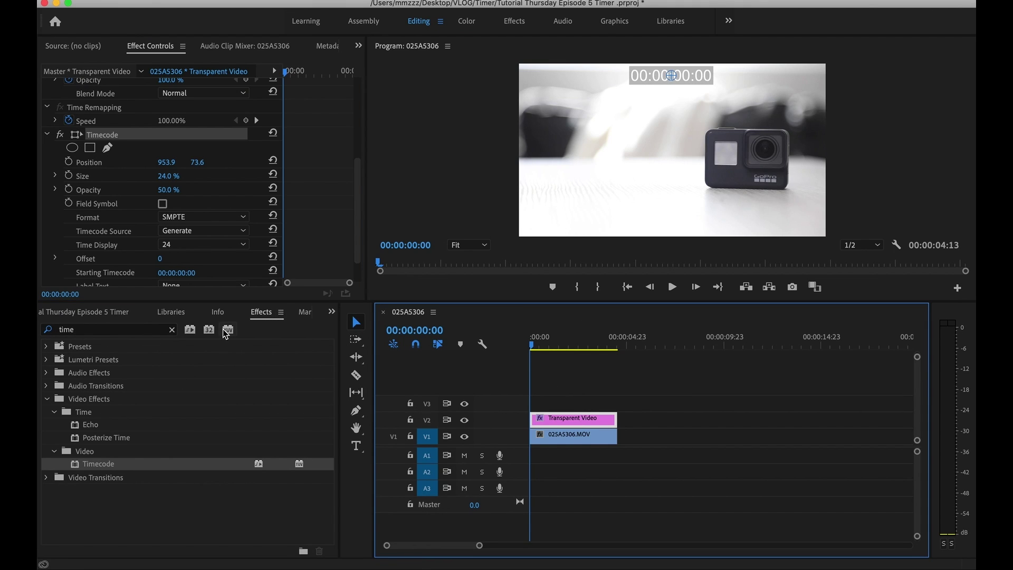
click(173, 330)
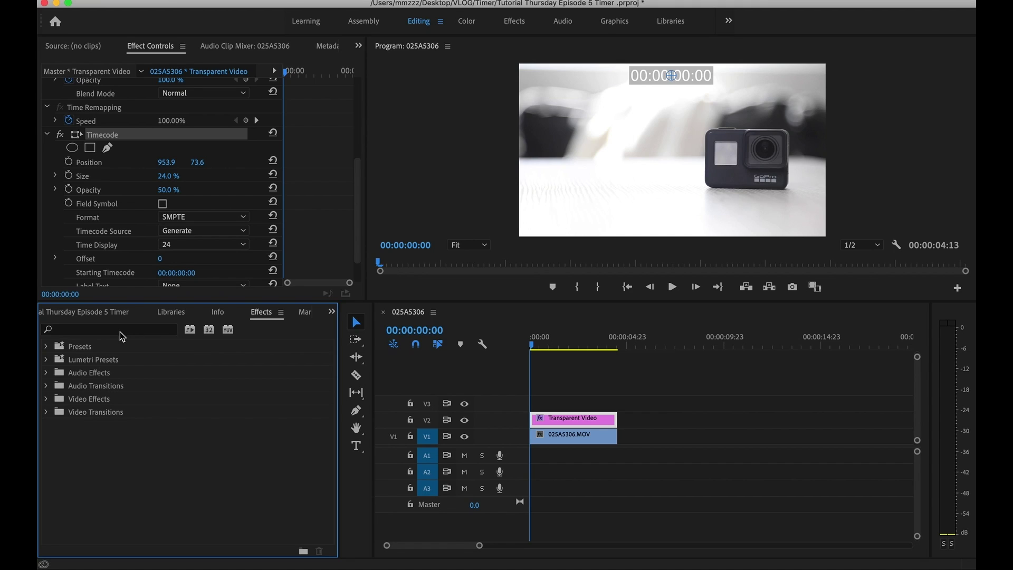
click(120, 331)
text(crop)
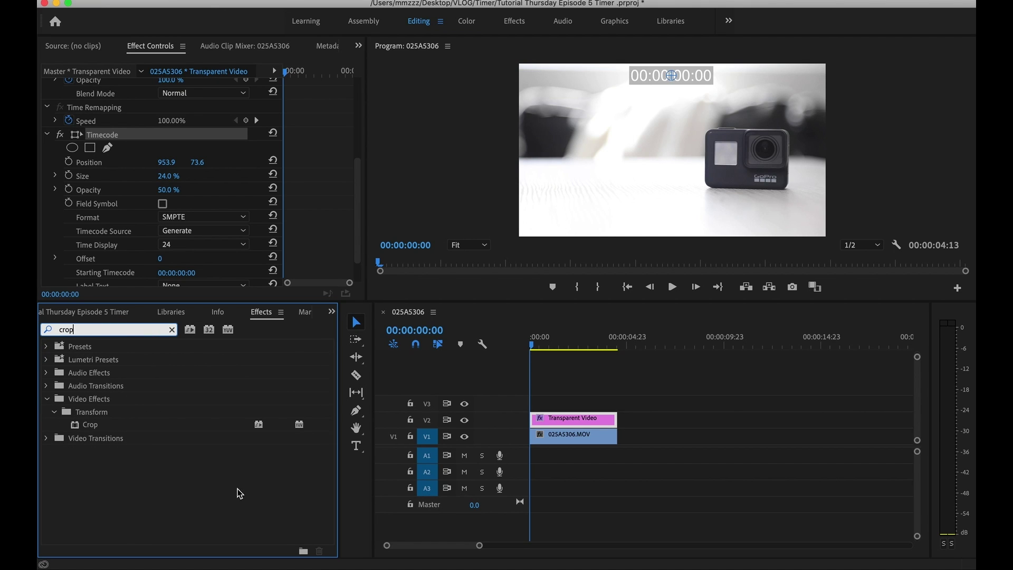
drag(81, 427, 594, 419)
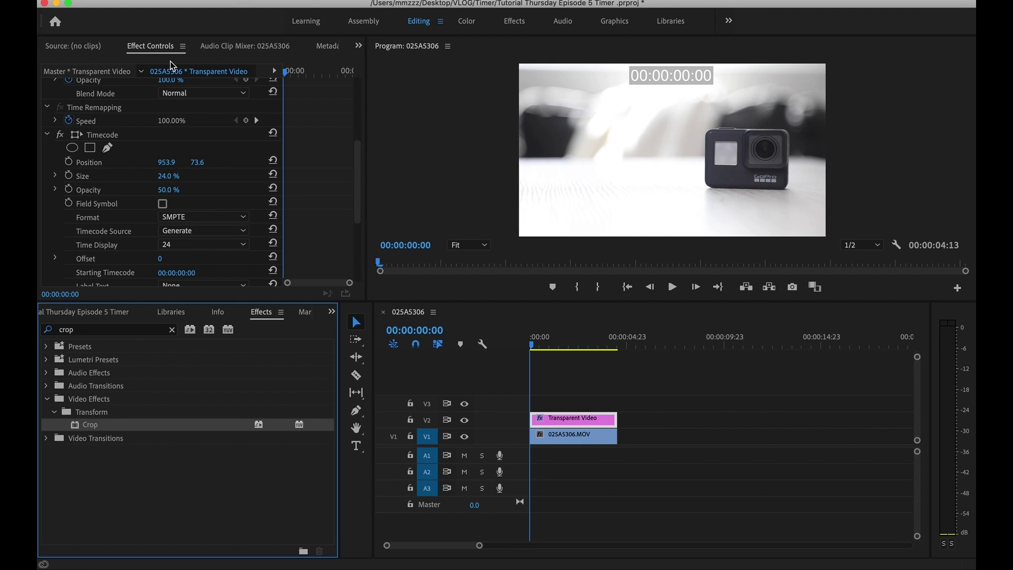
Step: Crop 43.1% from the left so only the 00:00 seconds and frames remain visible
scroll(333, 188, down, 5)
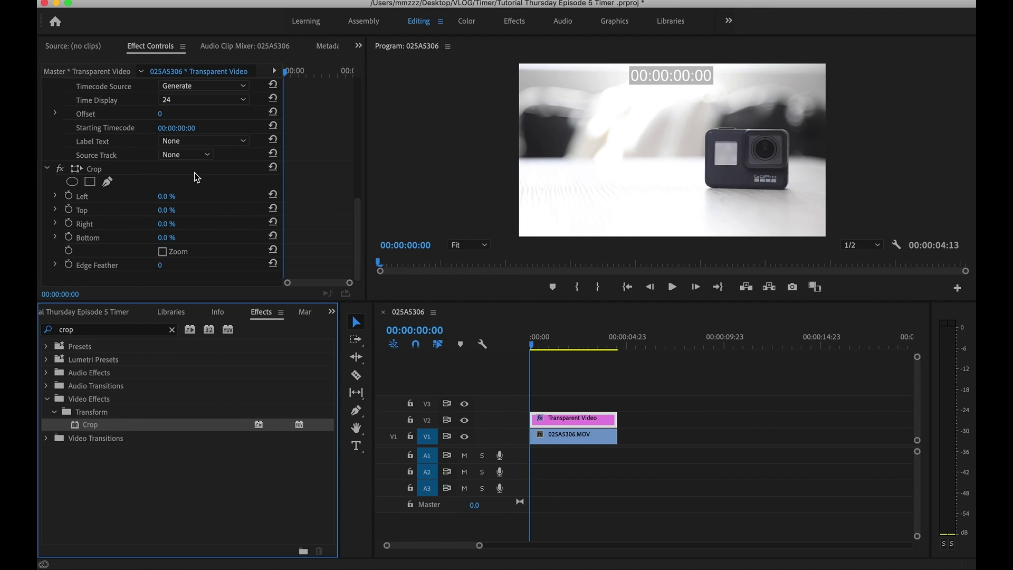
click(163, 209)
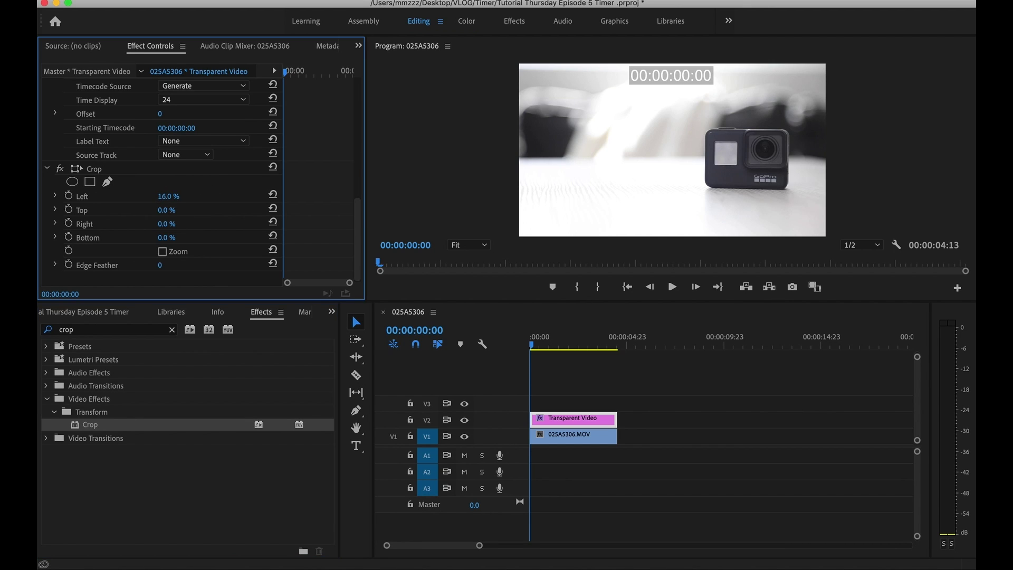
drag(168, 195, 177, 196)
click(101, 171)
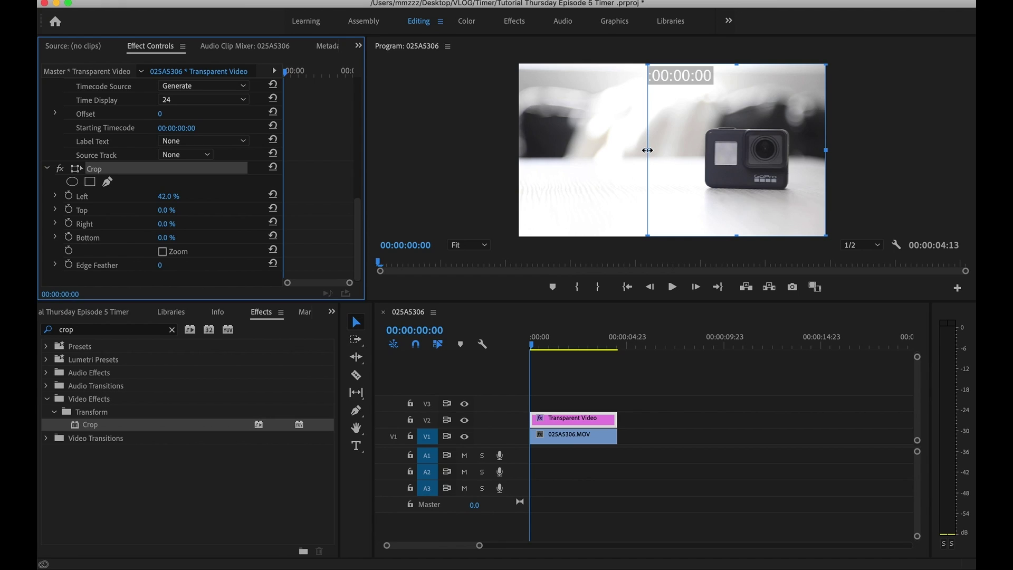
drag(647, 150, 652, 151)
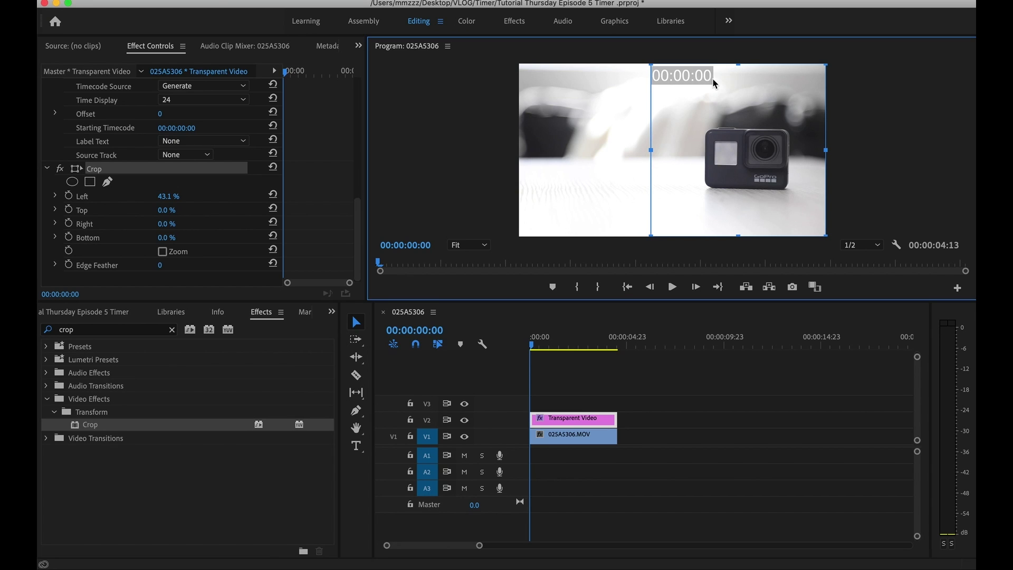
drag(825, 150, 878, 167)
mouse_move(533, 343)
mouse_down()
mouse_move(602, 350)
mouse_move(525, 344)
mouse_up()
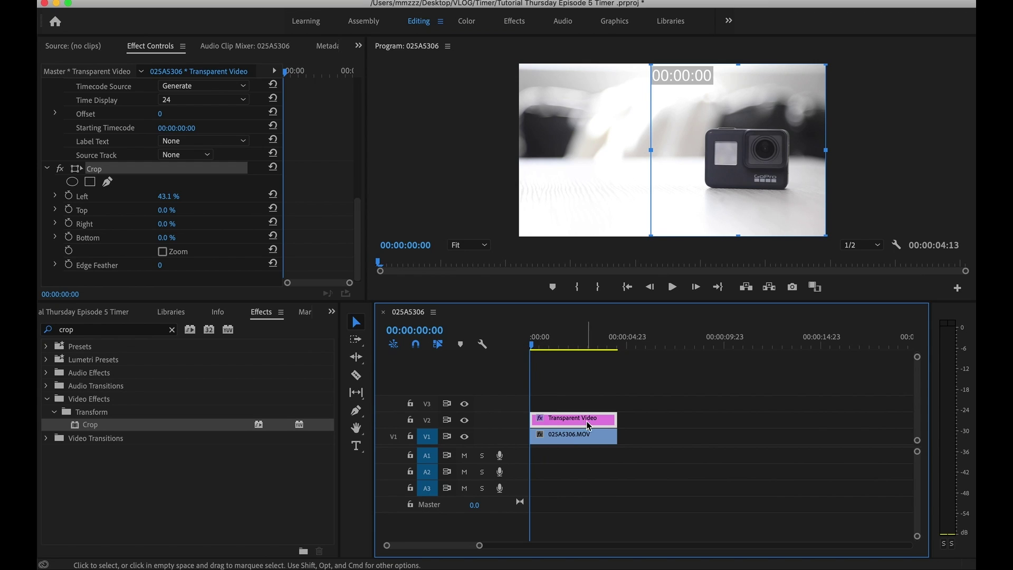
Step: Nest the Transparent Video clip as Nested Sequence 04
right_click(580, 419)
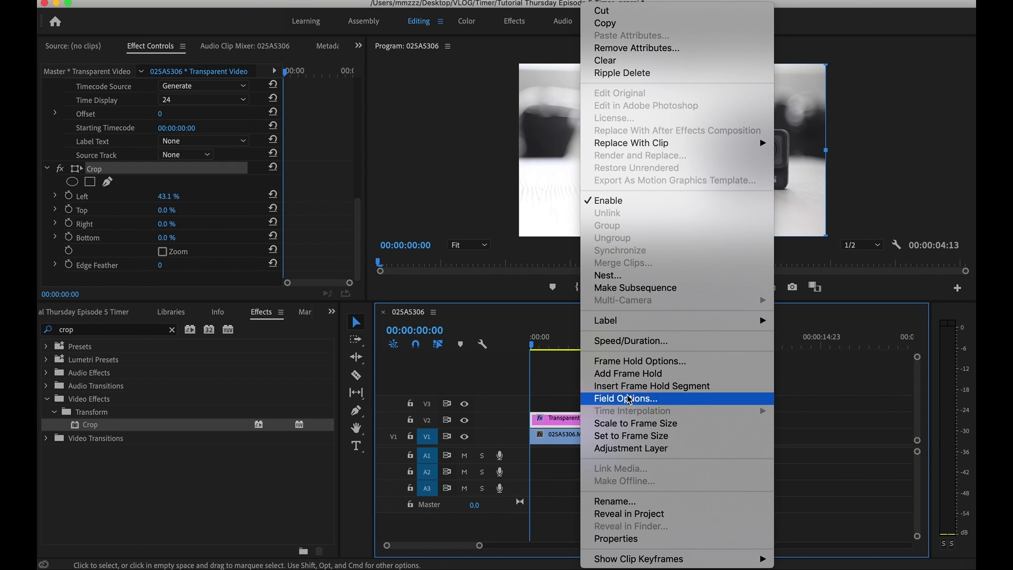
click(663, 276)
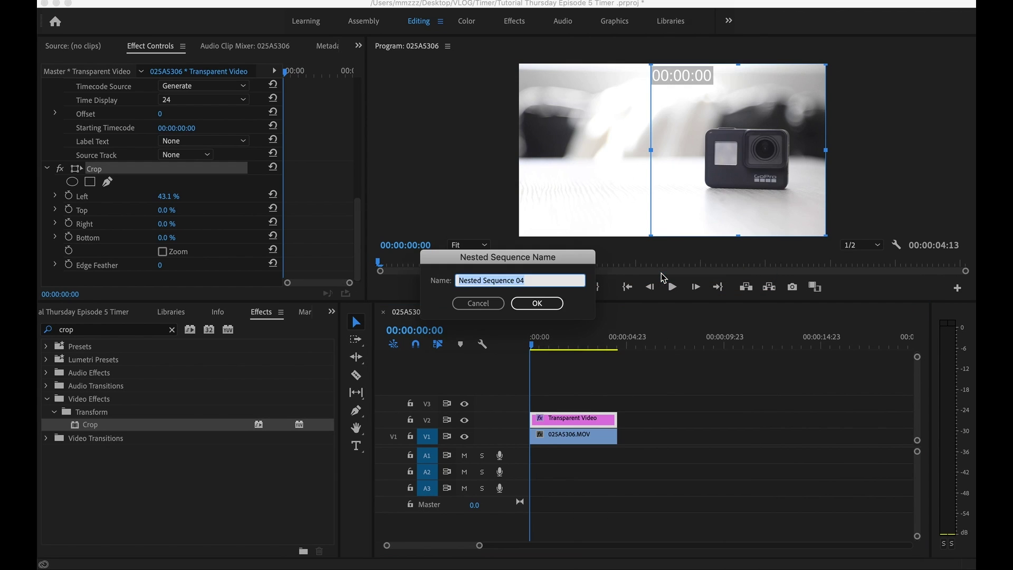
click(537, 303)
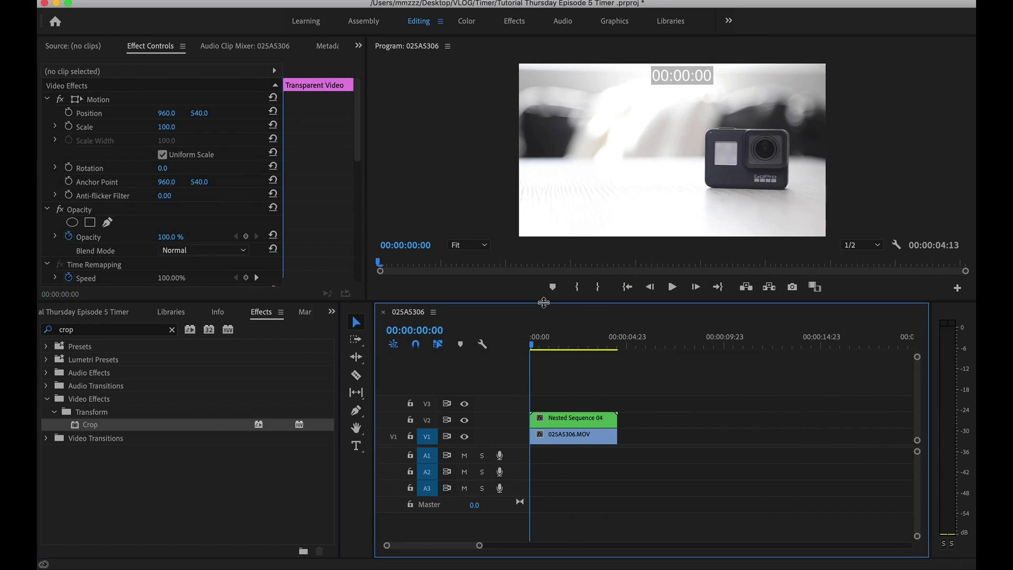
Step: Reverse the nested clip's speed and play the sequence to check the countdown
click(577, 420)
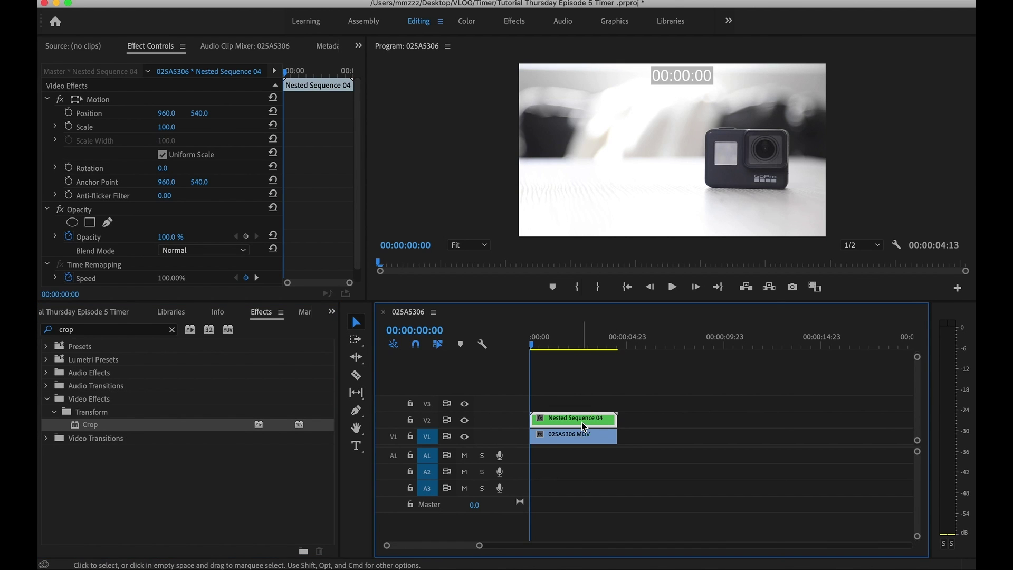
right_click(583, 423)
click(619, 342)
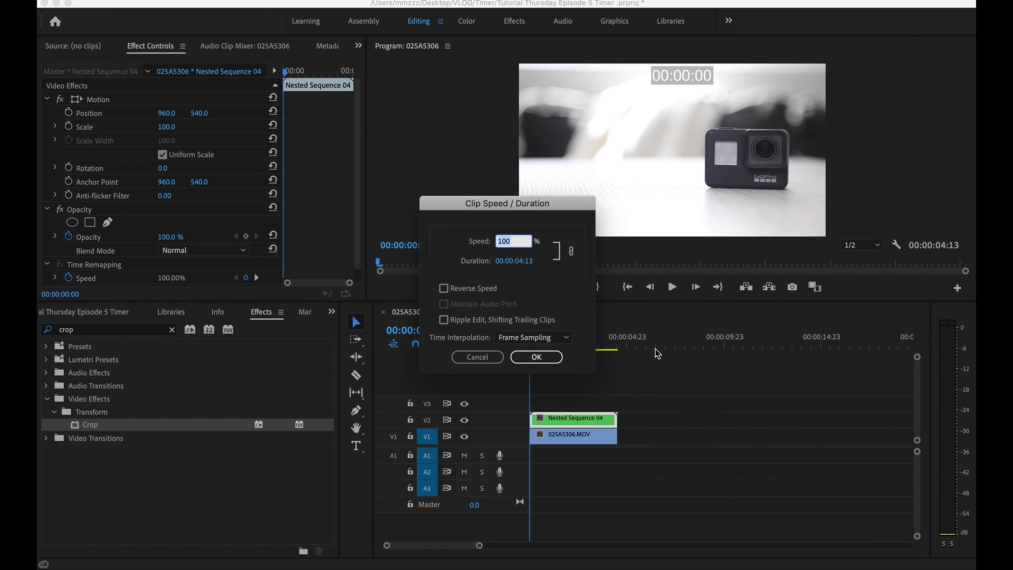
click(443, 288)
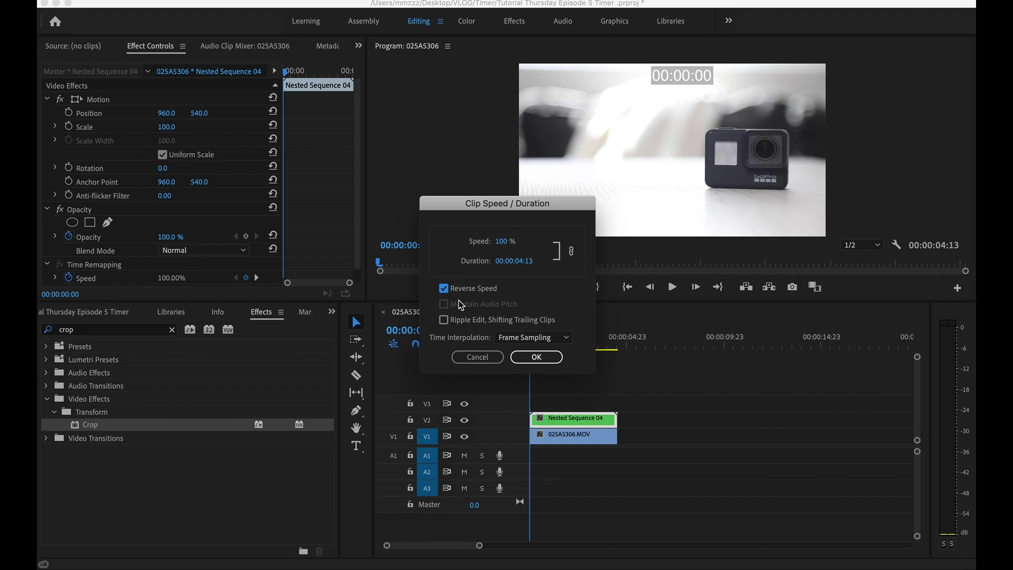
click(536, 357)
drag(559, 343, 504, 352)
key(space)
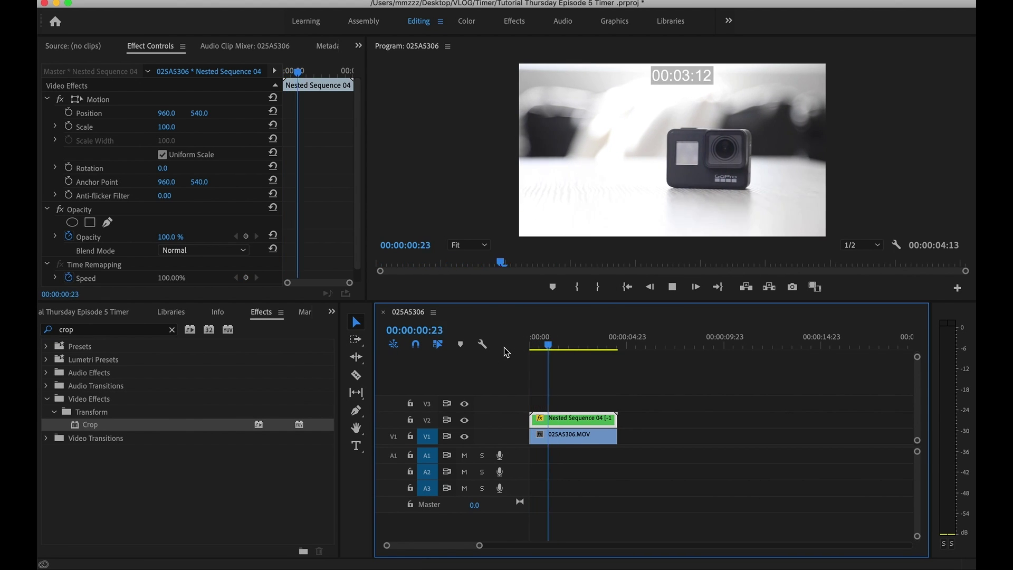